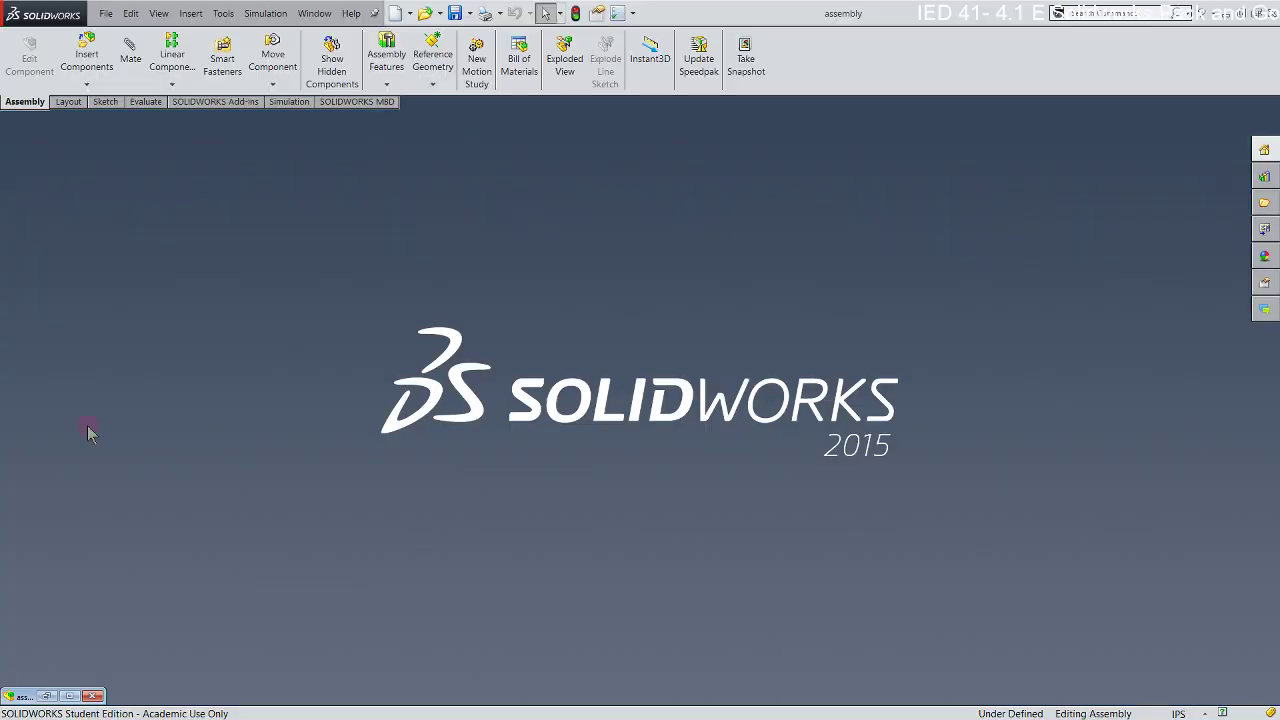
# - Restore the minimized puzzle-cube assembly window to full view
pyautogui.click(48, 696)
pyautogui.click(48, 696)
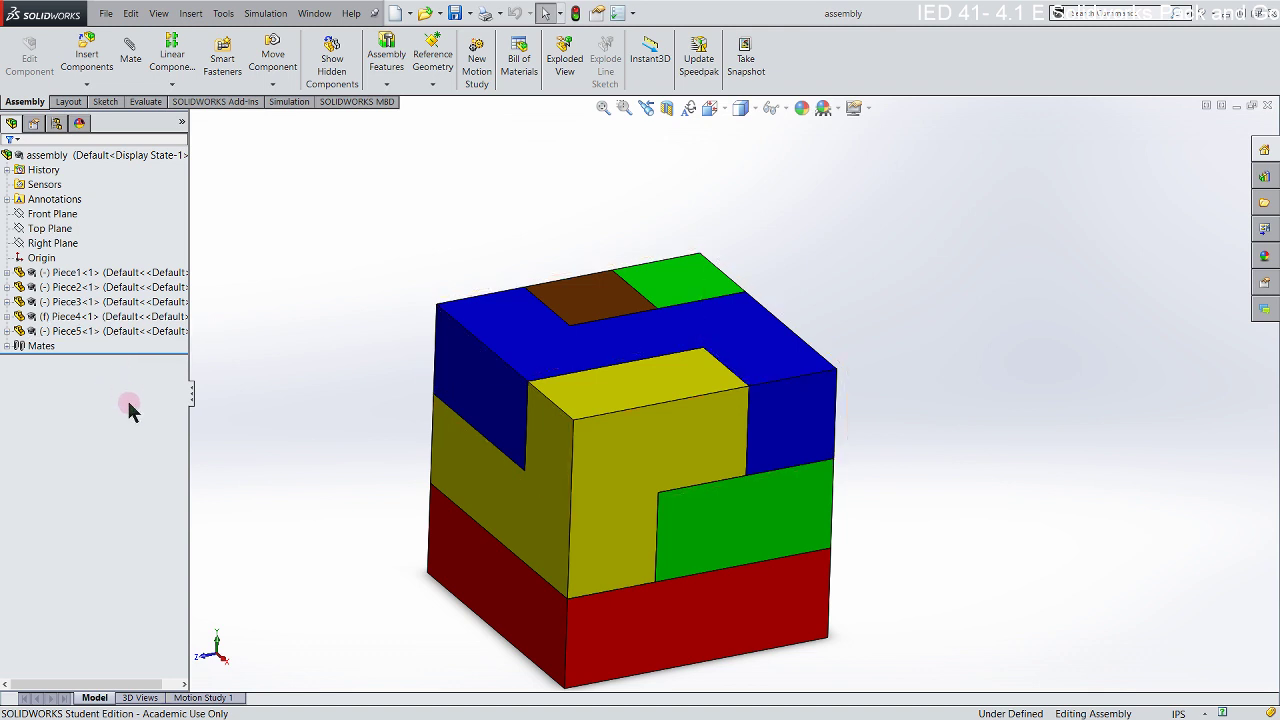
# - Expand and collapse the Mates list, then select the Default configuration in ConfigurationManager
pyautogui.click(7, 346)
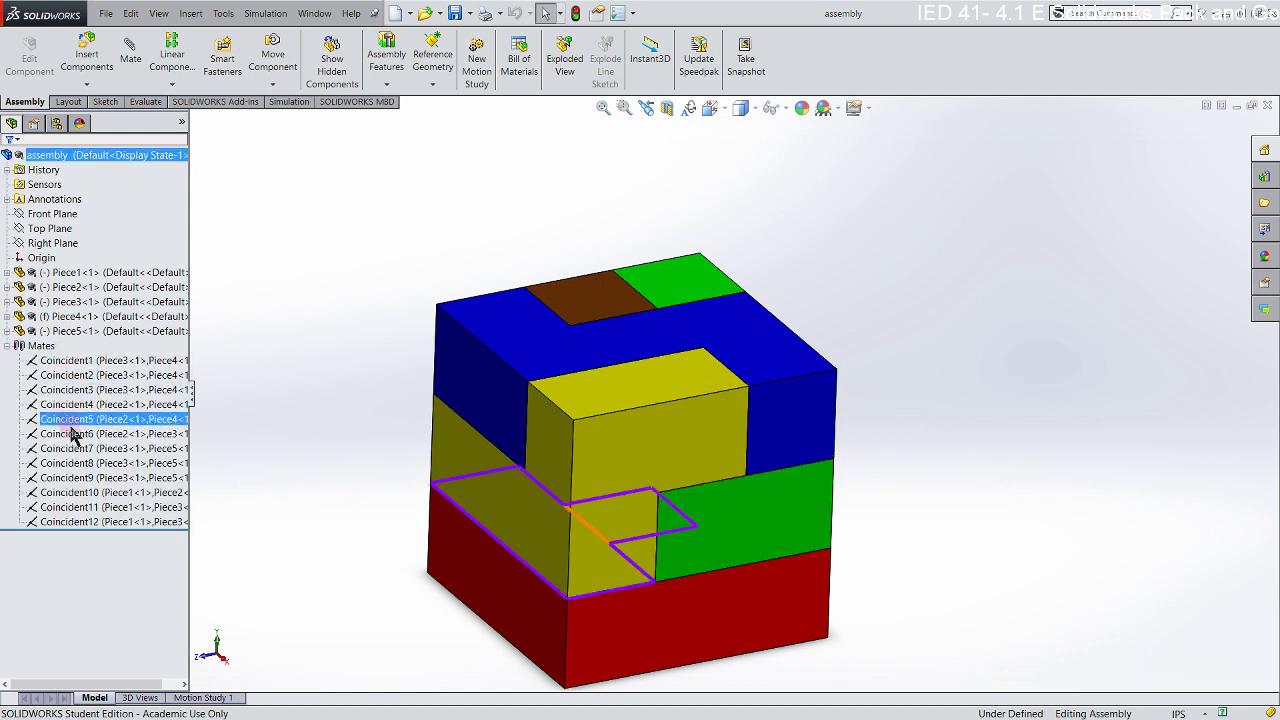
pyautogui.click(10, 346)
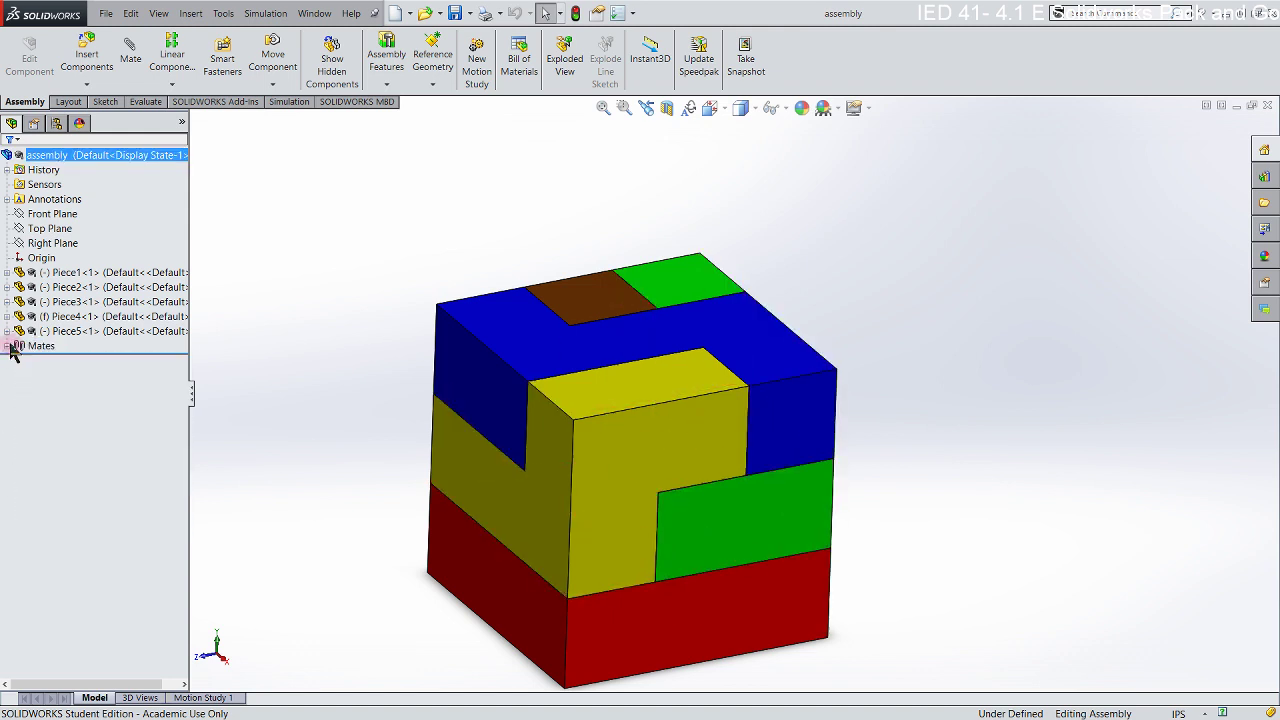
pyautogui.click(57, 124)
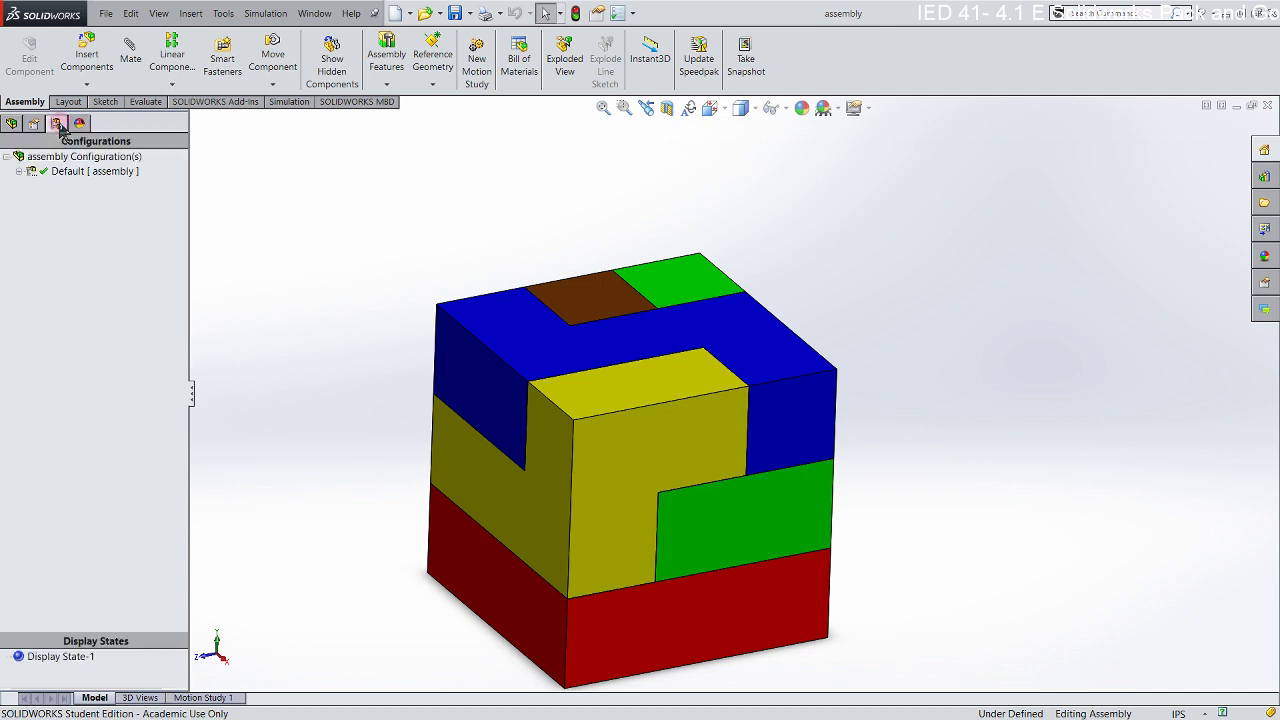
pyautogui.click(42, 174)
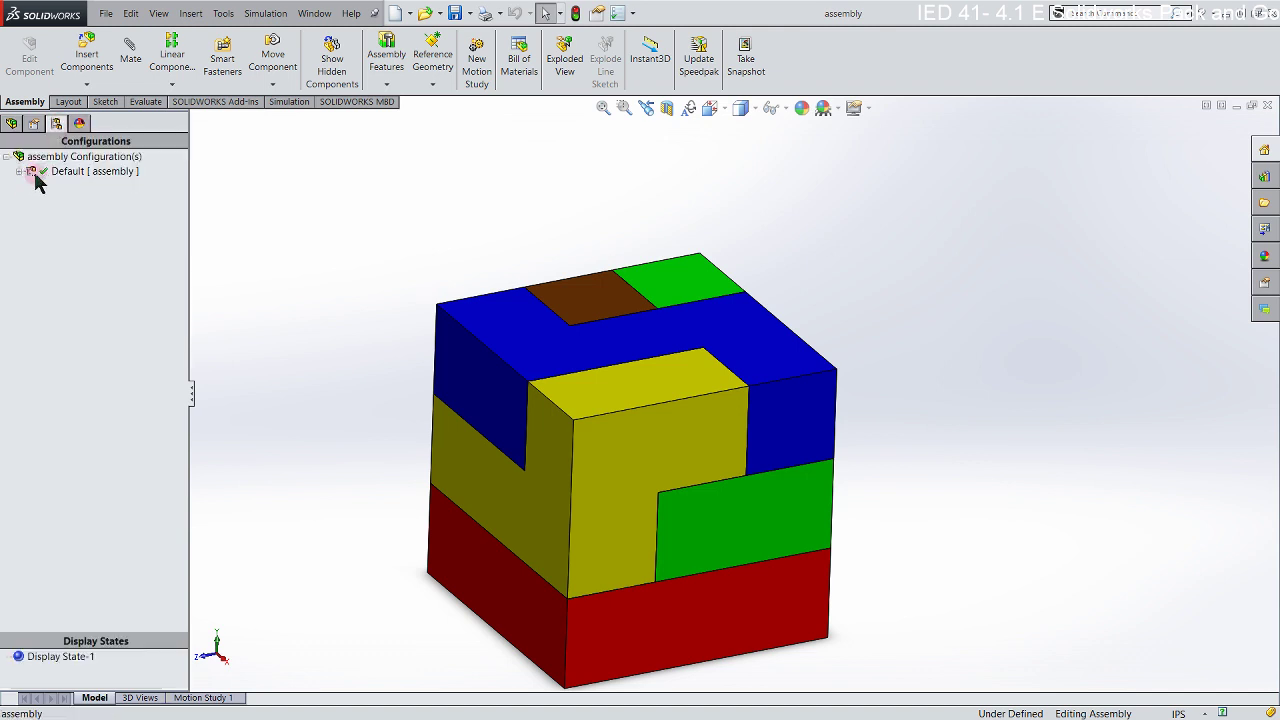
# - Explode and collapse the cube via ExplView1, return to FeatureManager, and minimize SOLIDWORKS
pyautogui.click(20, 172)
pyautogui.doubleClick(60, 186)
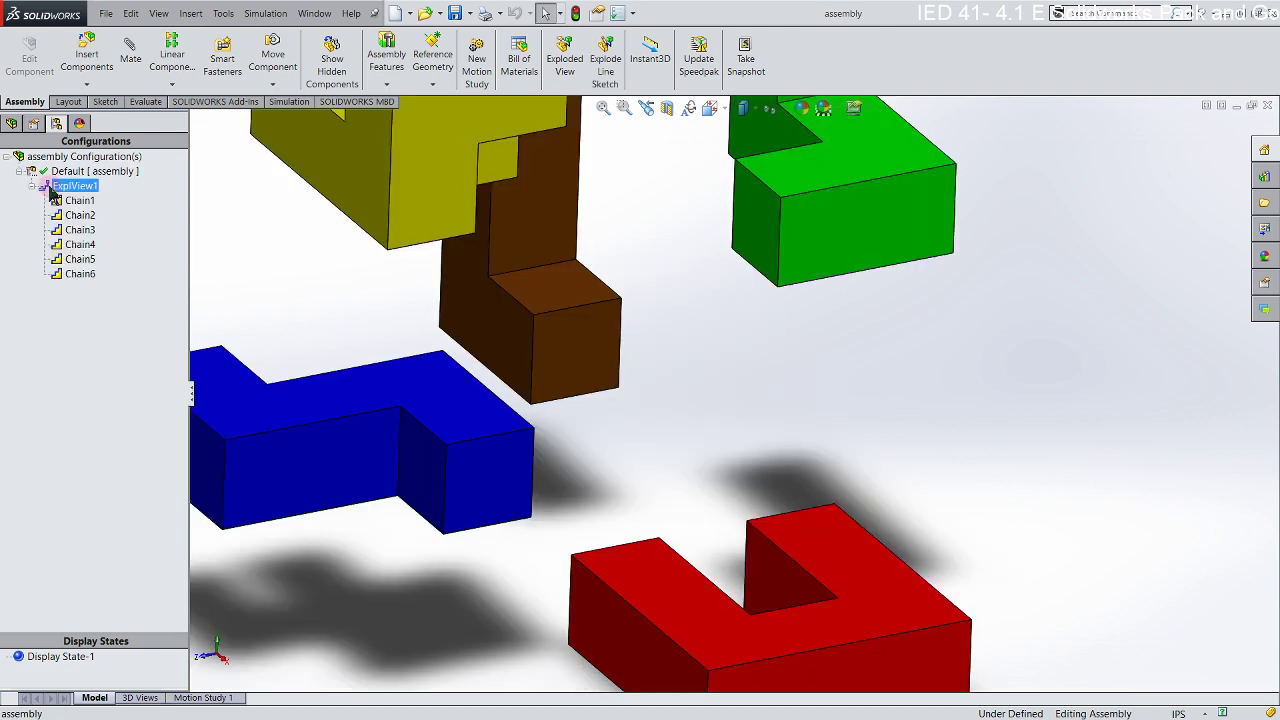
pyautogui.doubleClick(60, 186)
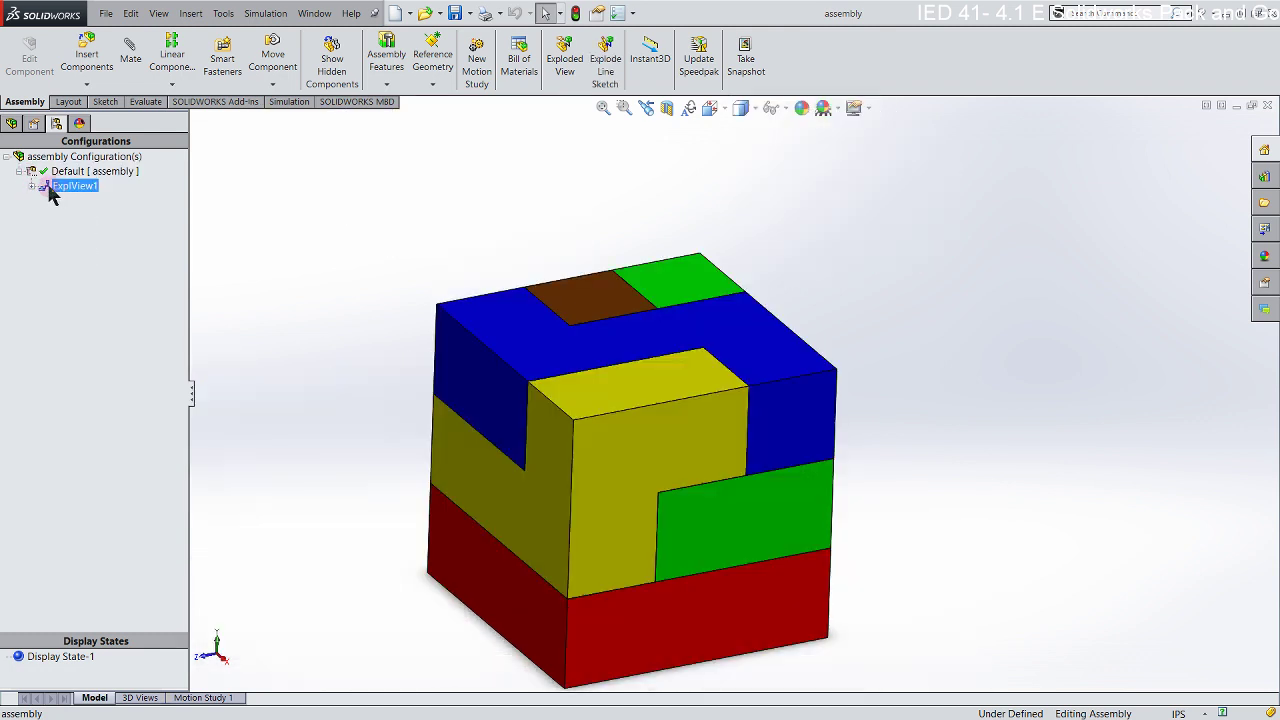
pyautogui.click(12, 123)
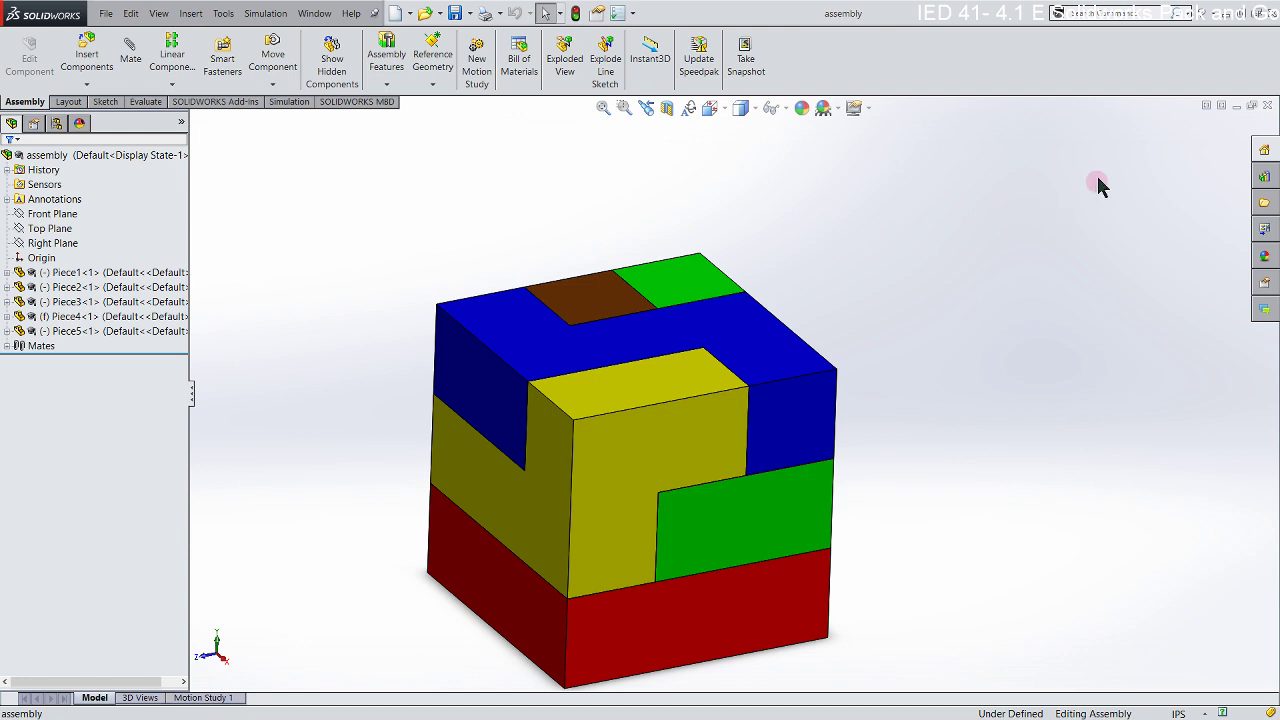
pyautogui.click(1224, 14)
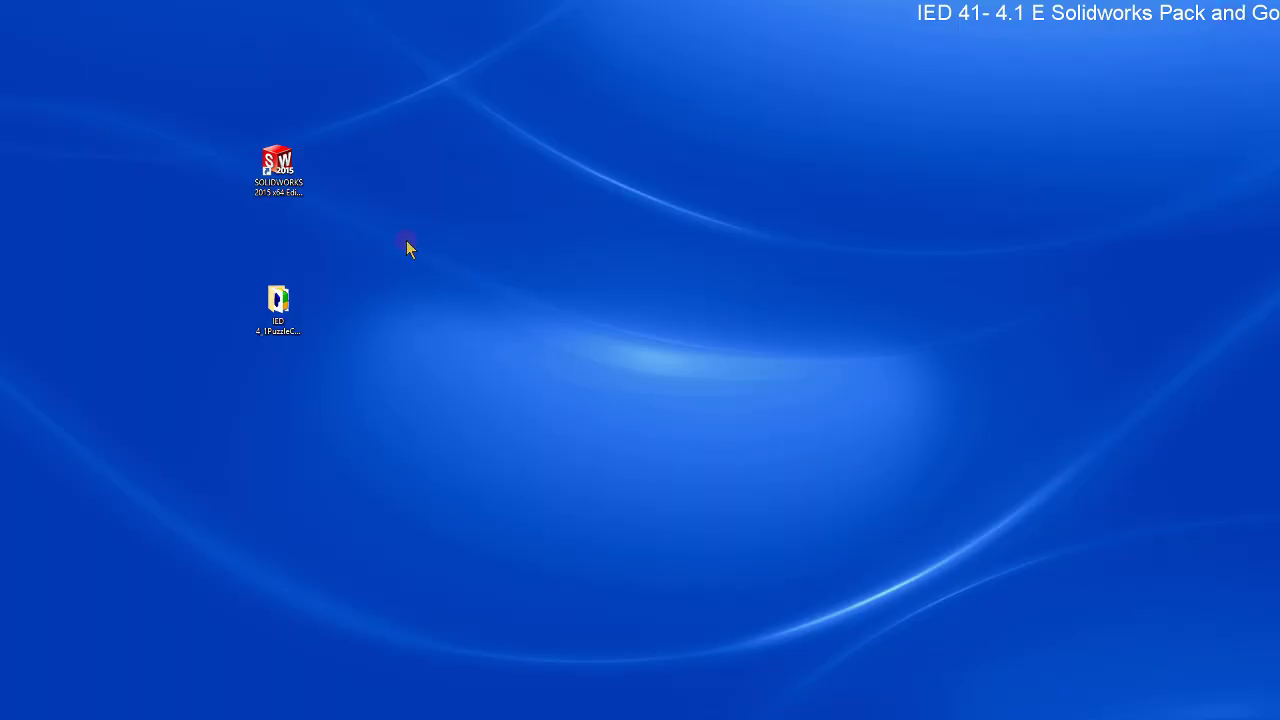
# - Check the assembly and Piece1–Piece5 files in the IED 4_1PuzzleCube folder
pyautogui.doubleClick(277, 302)
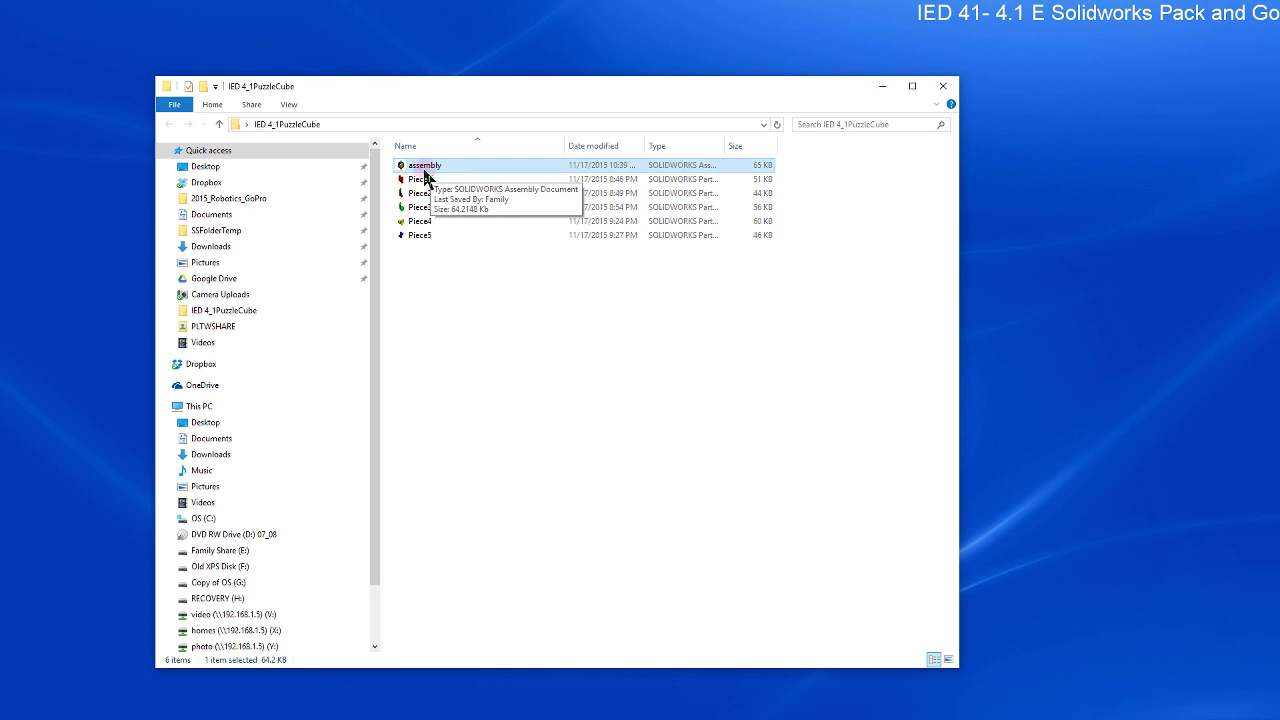
pyautogui.click(882, 86)
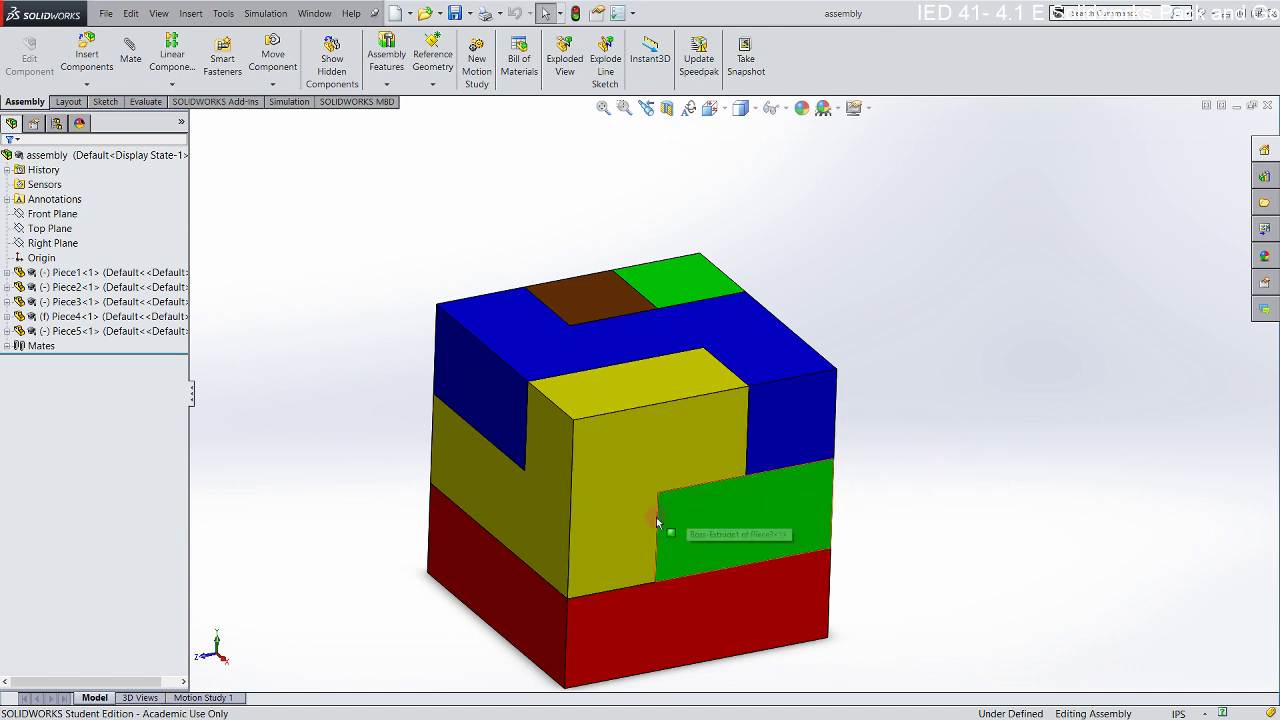
pyautogui.click(1236, 105)
# - Restore the assembly and launch Pack and Go from the File menu
pyautogui.click(68, 696)
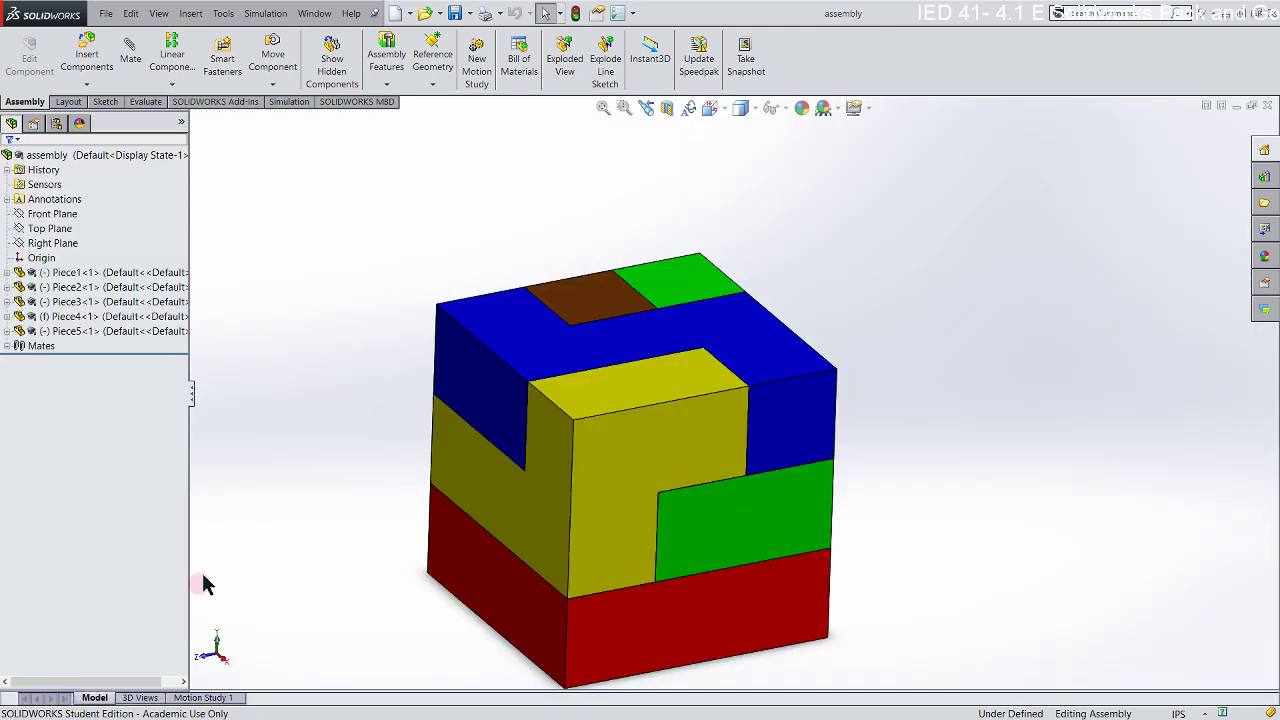
pyautogui.click(108, 17)
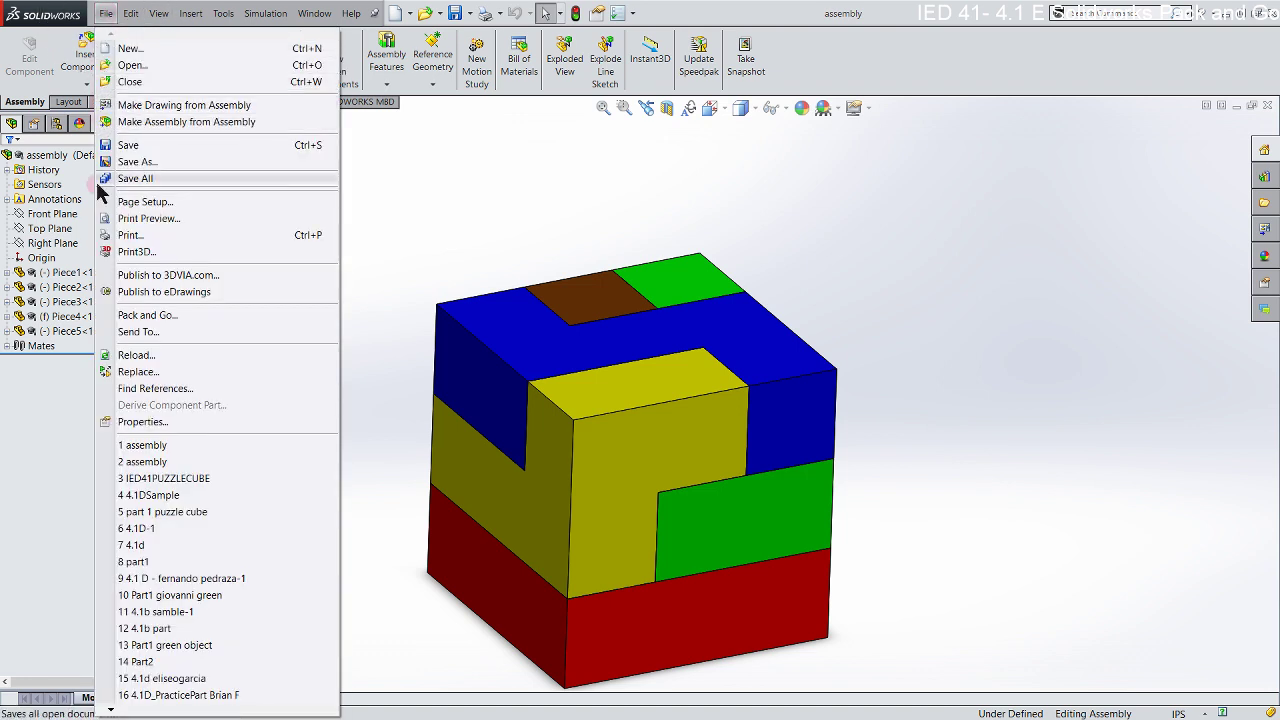
pyautogui.click(137, 318)
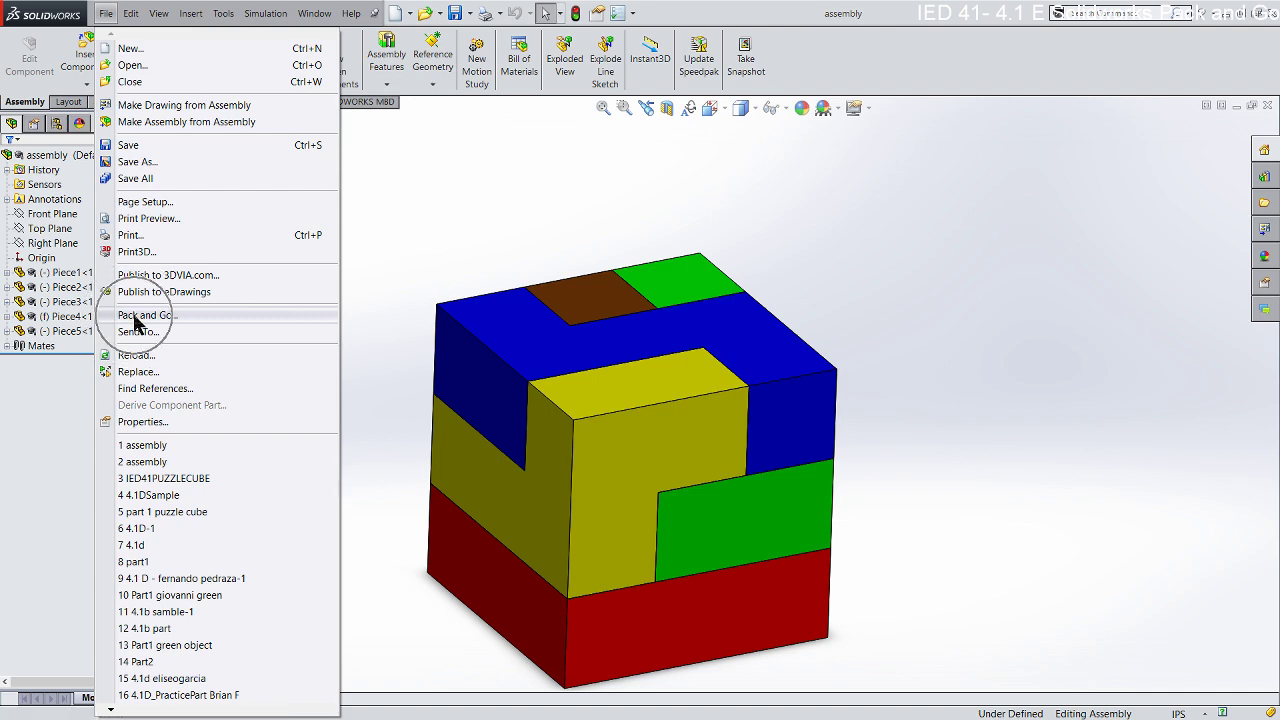
pyautogui.click(137, 318)
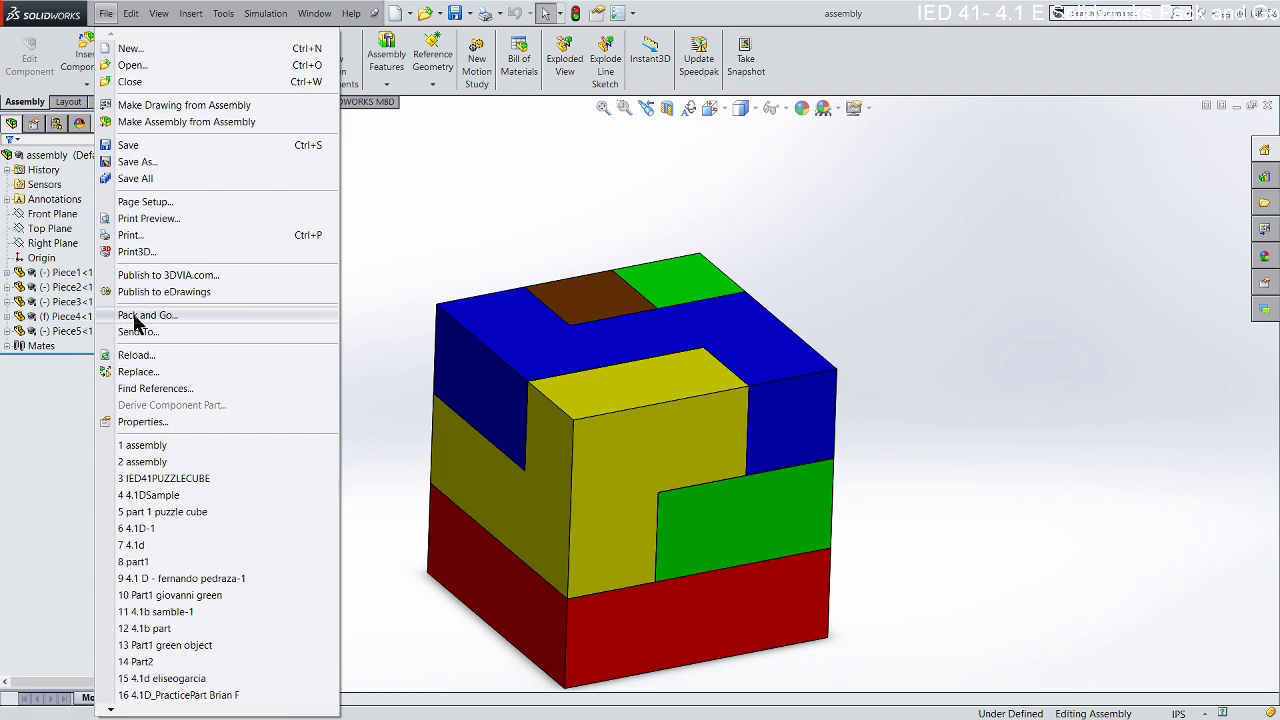
pyautogui.click(137, 317)
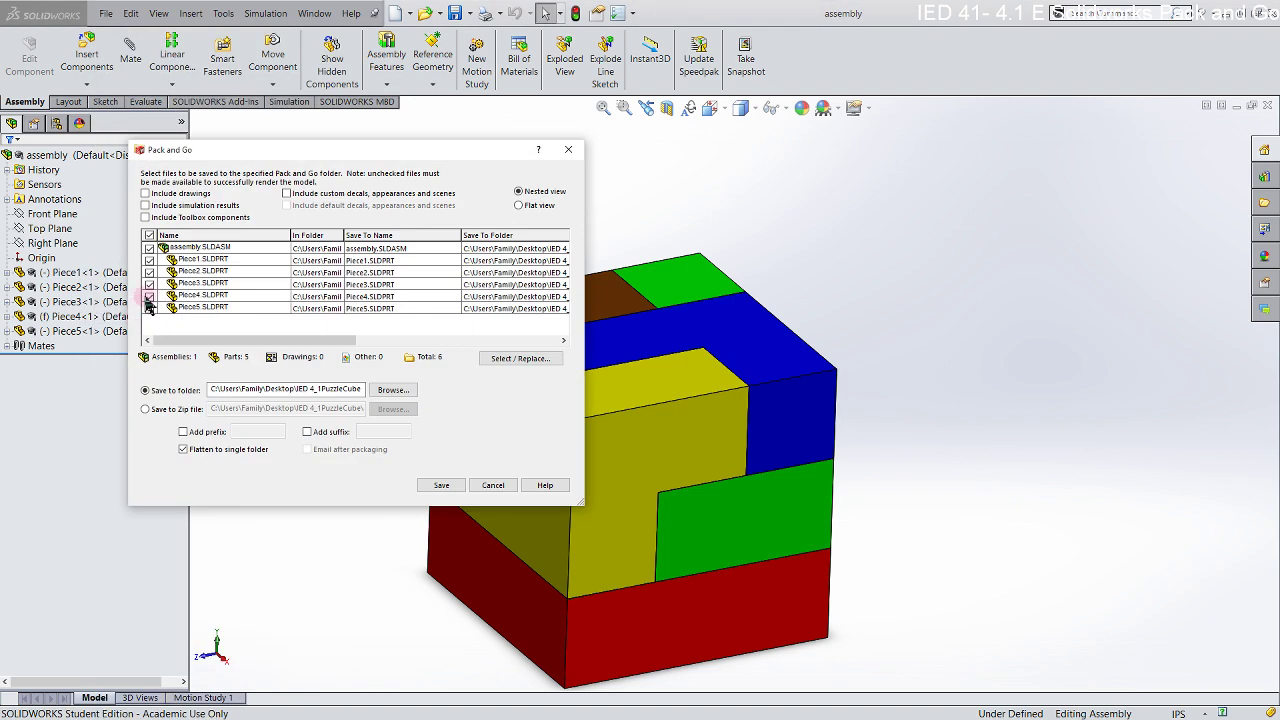
# - Keep the assembly and all five Piece files checked, with Include drawings left off
pyautogui.click(150, 249)
pyautogui.click(145, 194)
pyautogui.click(145, 195)
pyautogui.click(149, 248)
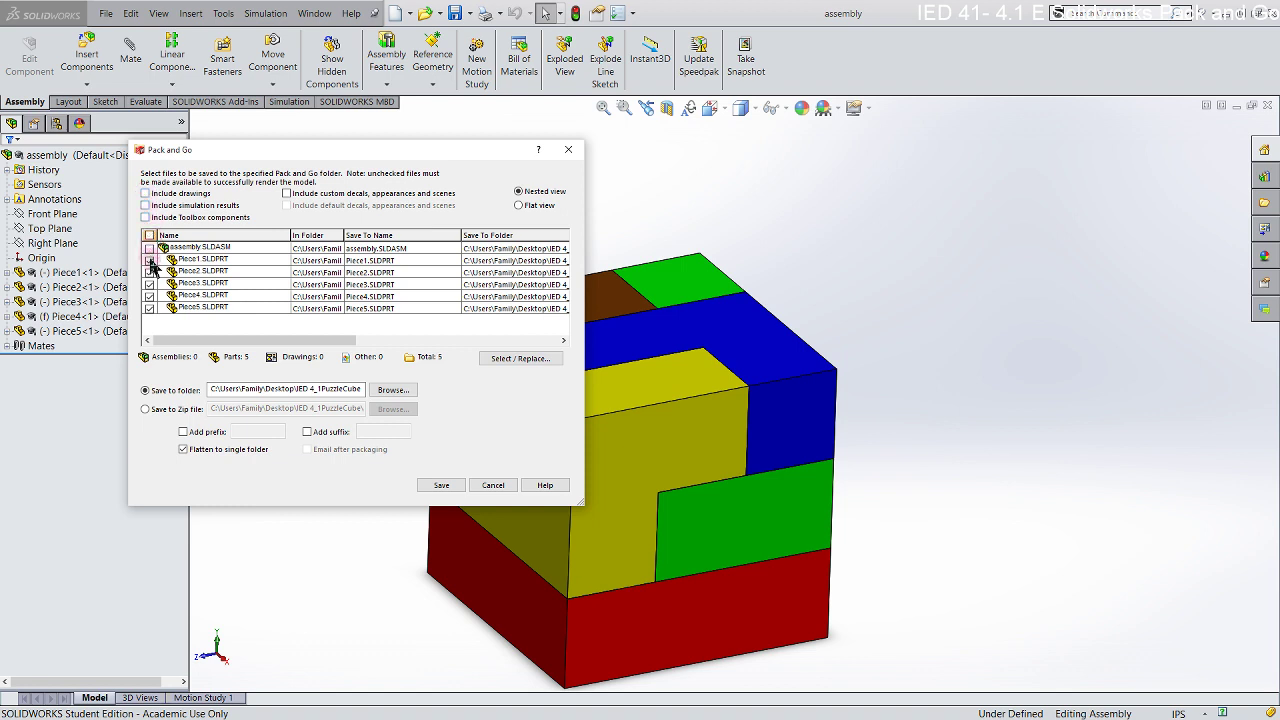
pyautogui.click(149, 260)
pyautogui.click(149, 260)
pyautogui.click(149, 248)
# - Select Save to Zip file and browse to a Desktop save location
pyautogui.click(145, 409)
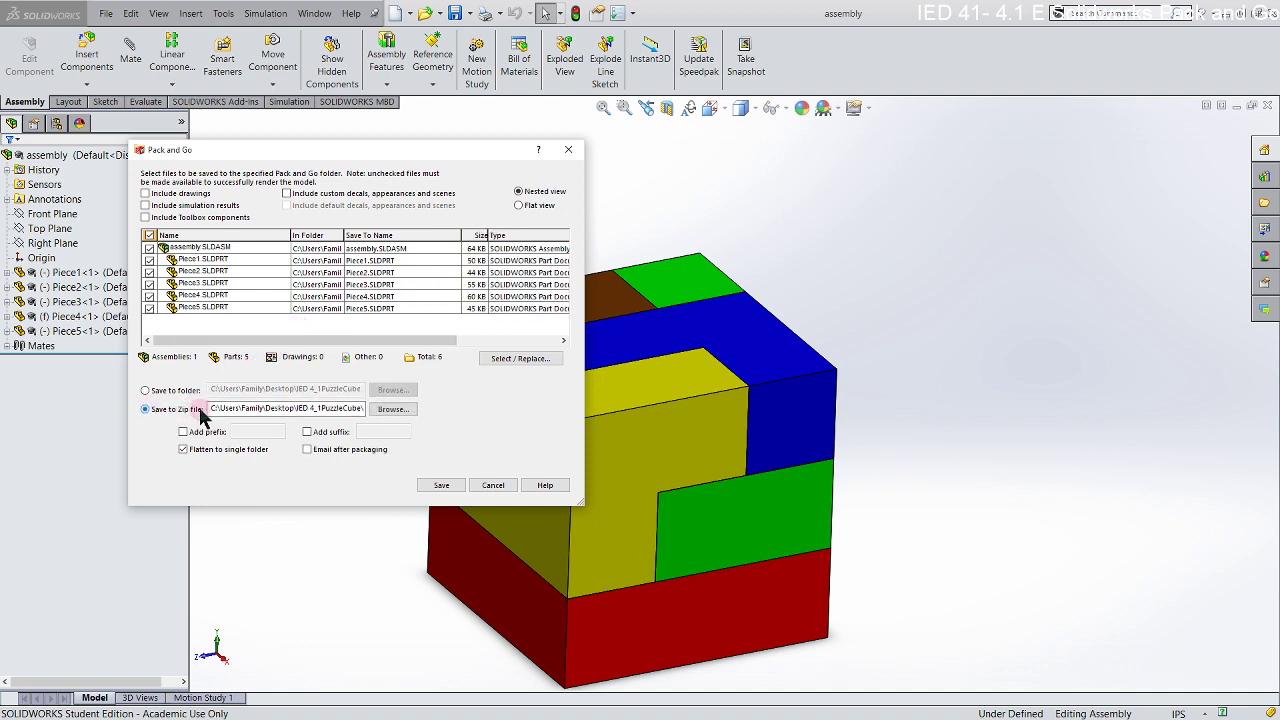
pyautogui.click(390, 409)
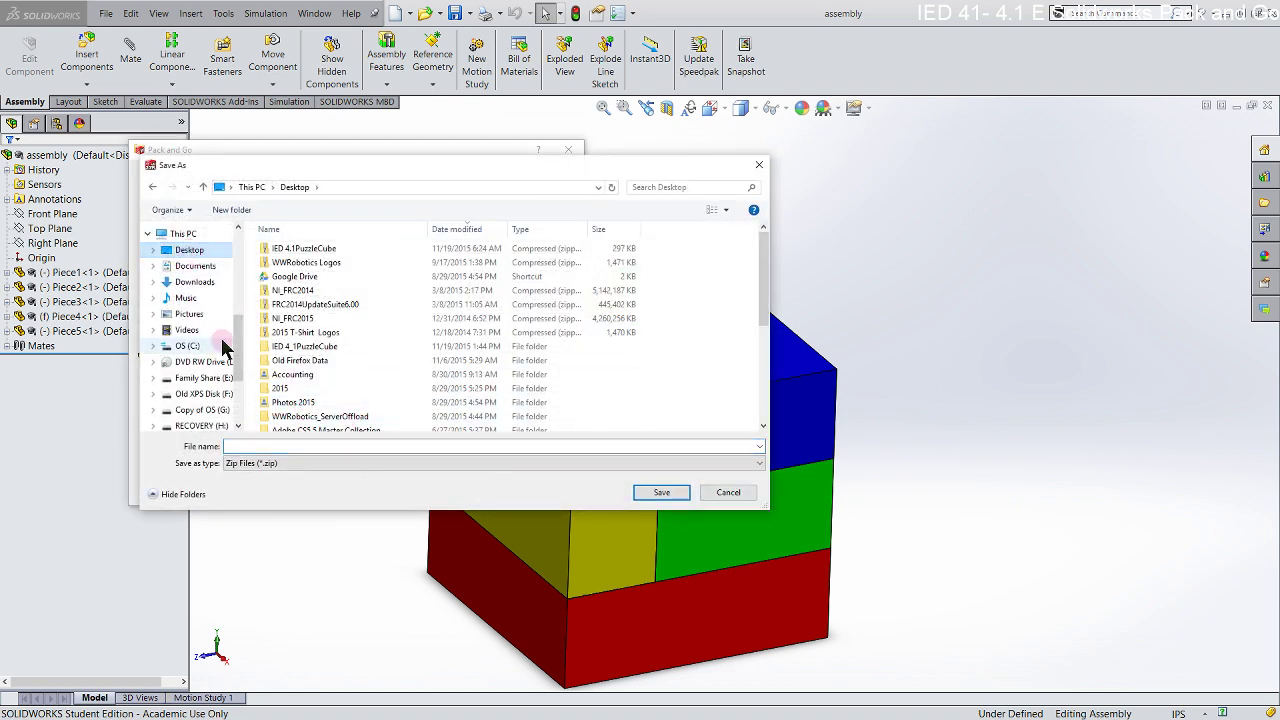
pyautogui.click(250, 446)
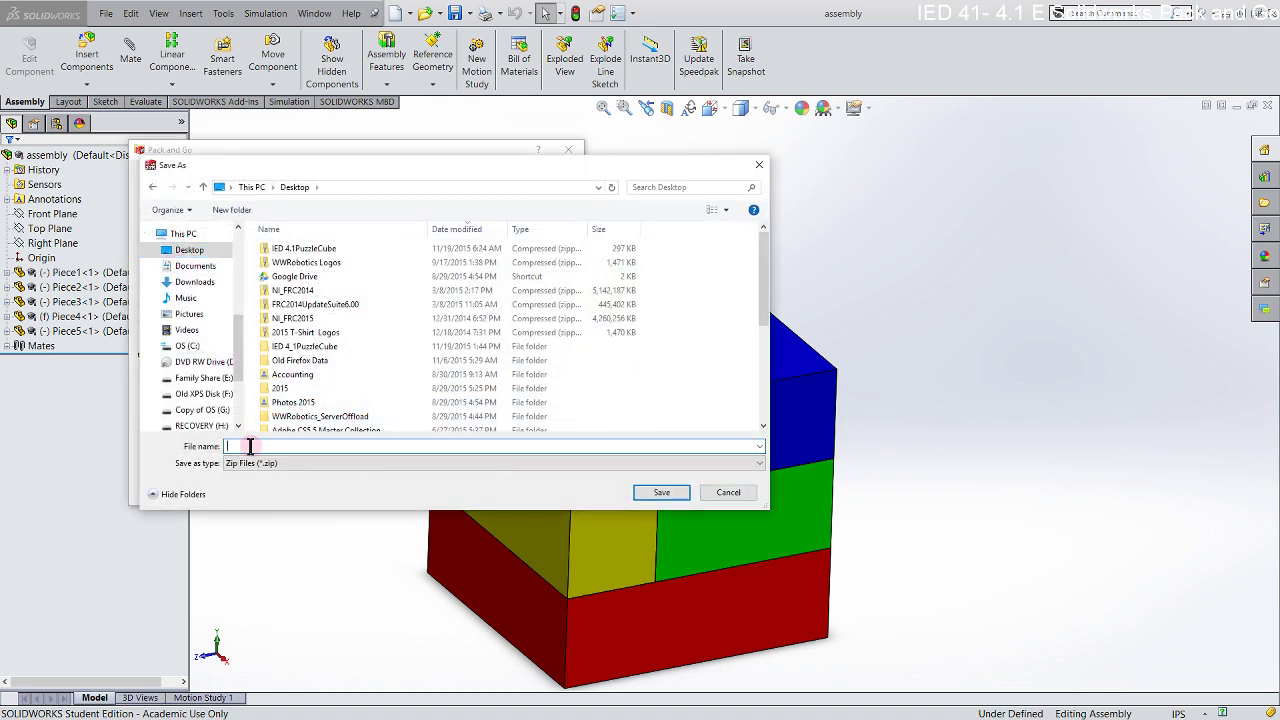
# - Name the zip IED_Puzzle and save the Pack and Go package to the Desktop
pyautogui.write('IED')
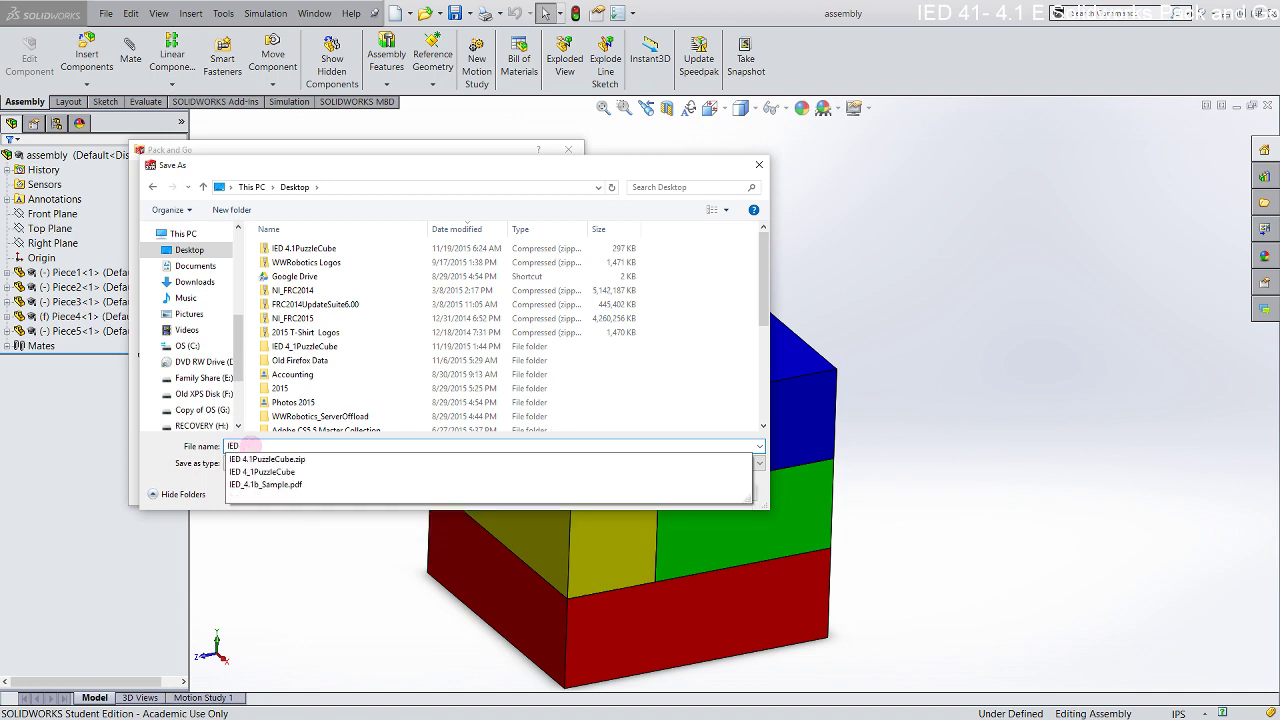
pyautogui.write('_Puzzle')
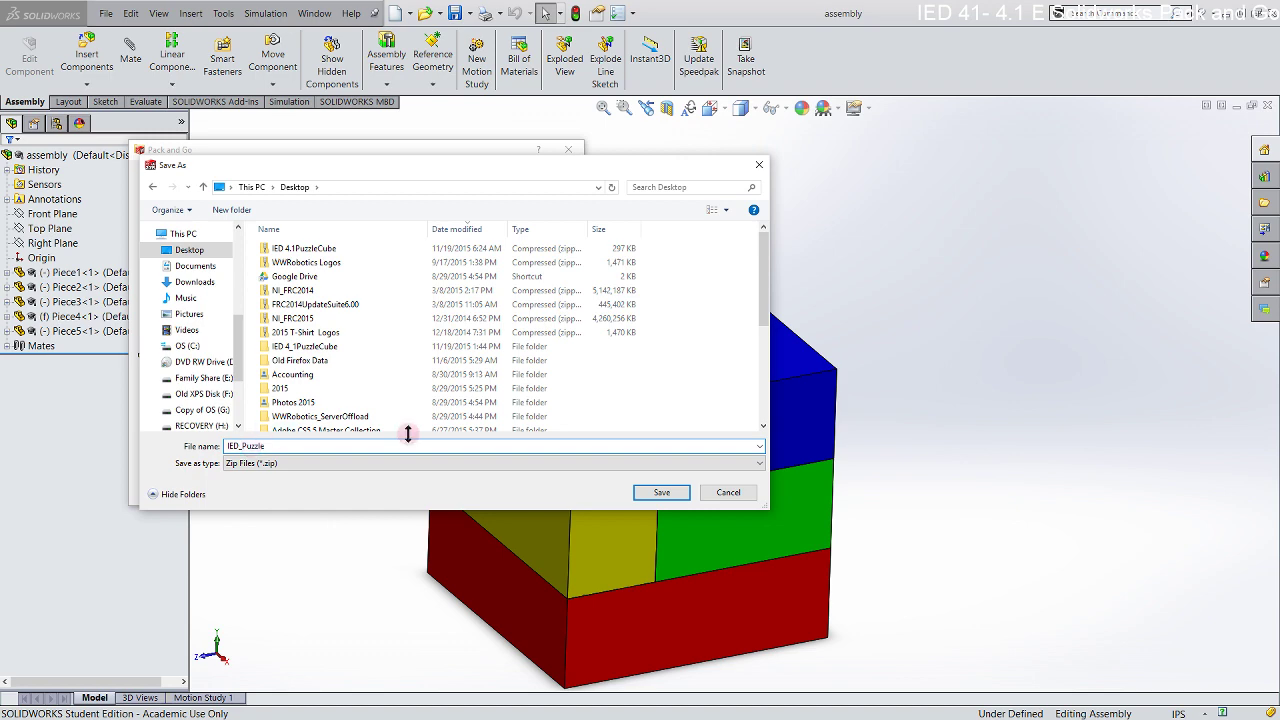
pyautogui.click(675, 491)
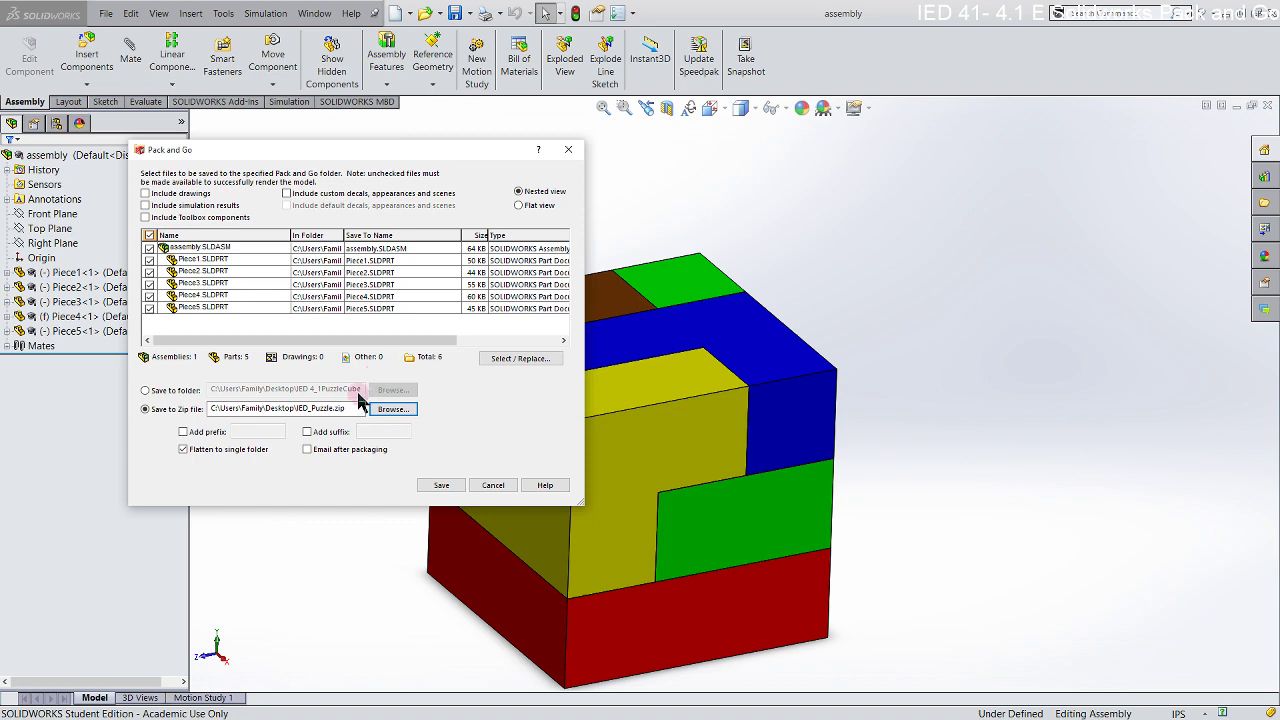
pyautogui.click(440, 486)
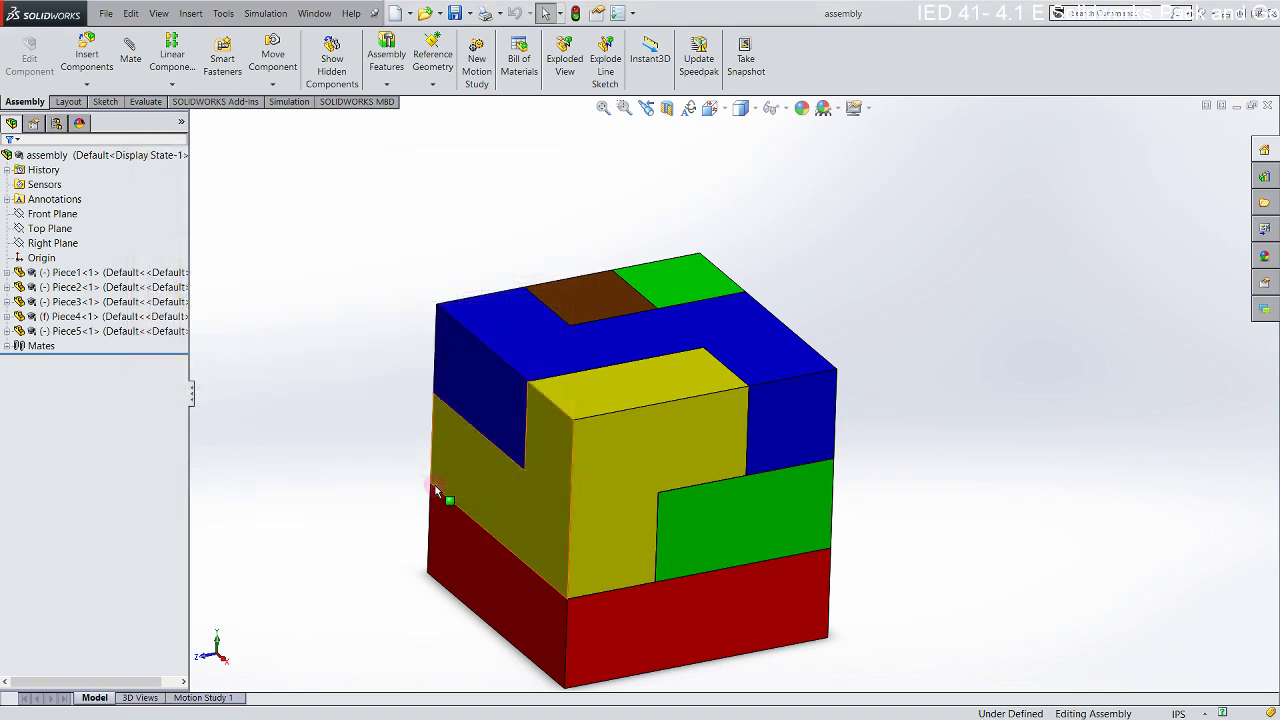
# - Move IED_Puzzle.zip to the desktop centre and verify it contains the assembly and Piece1–Piece5
pyautogui.click(912, 166)
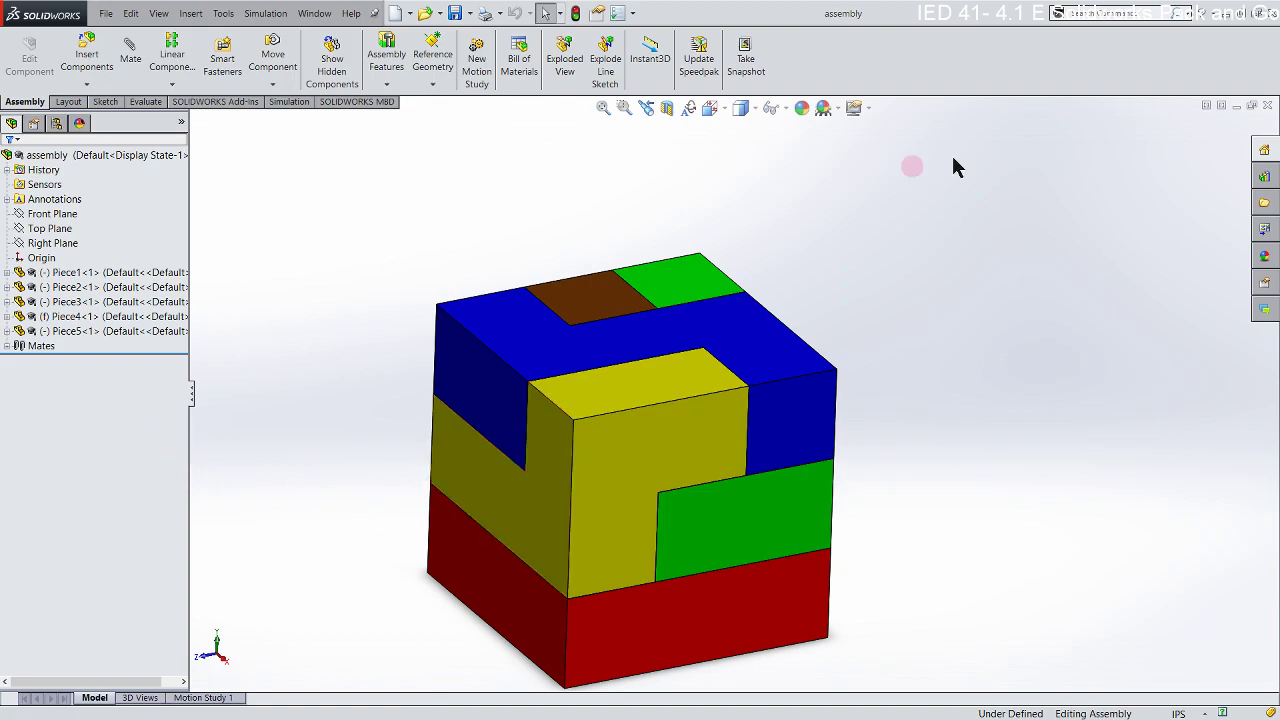
pyautogui.click(1227, 14)
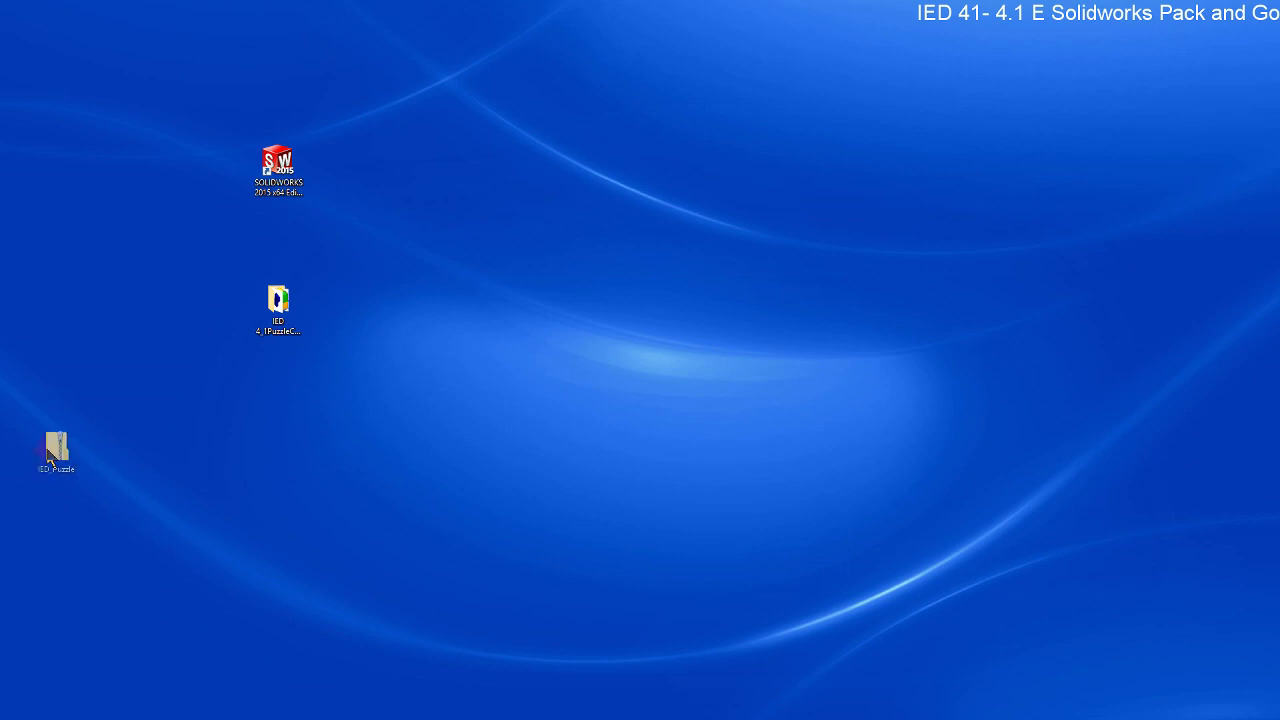
pyautogui.moveTo(57, 452); pyautogui.dragTo(531, 303)
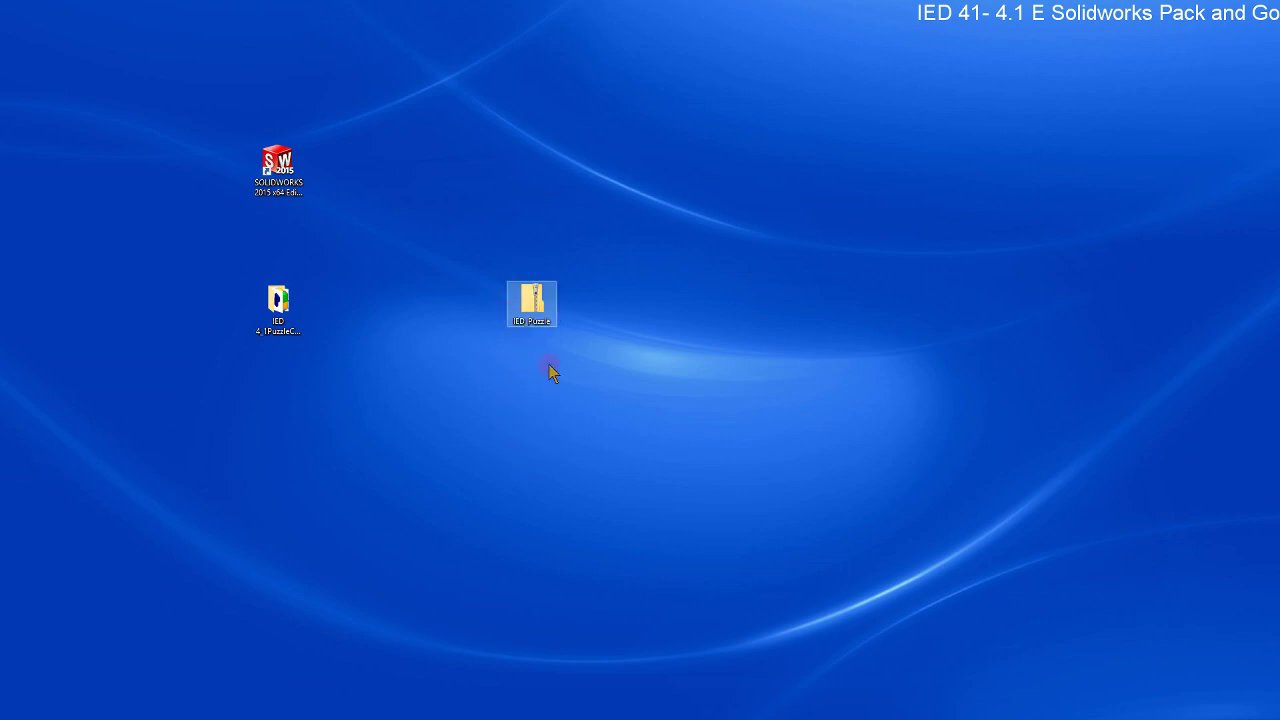
pyautogui.doubleClick(535, 300)
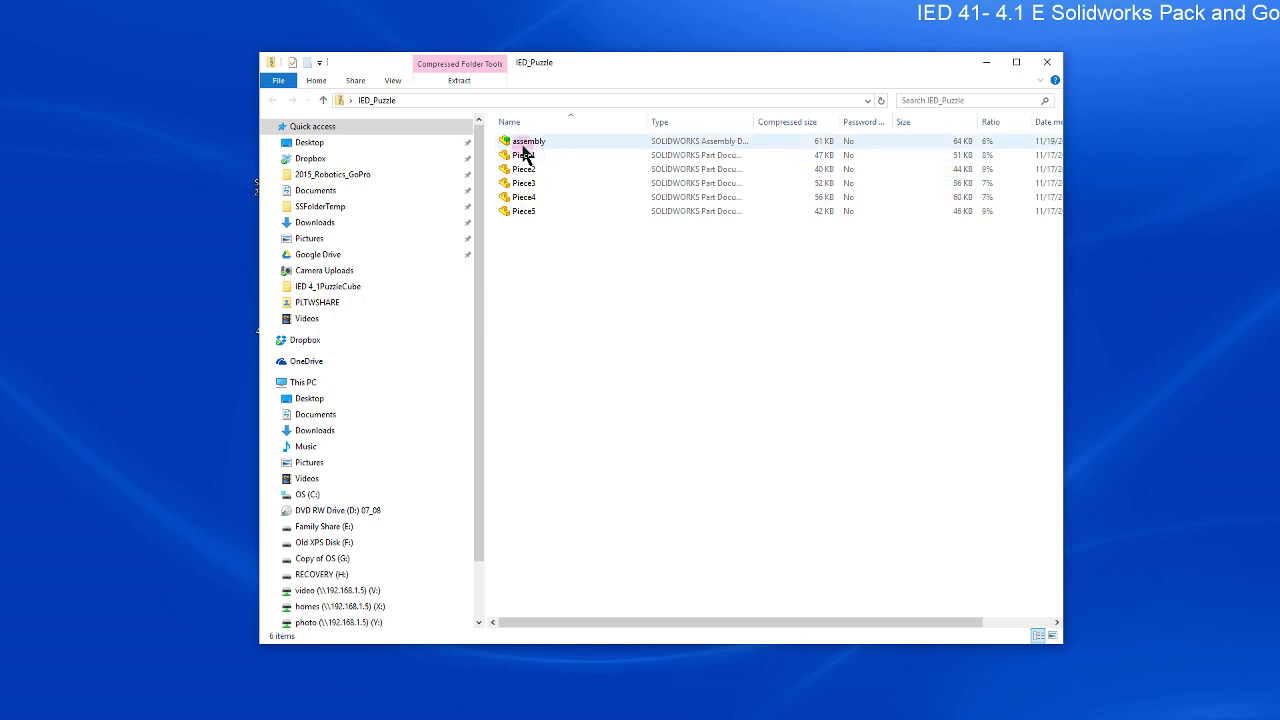
pyautogui.click(988, 63)
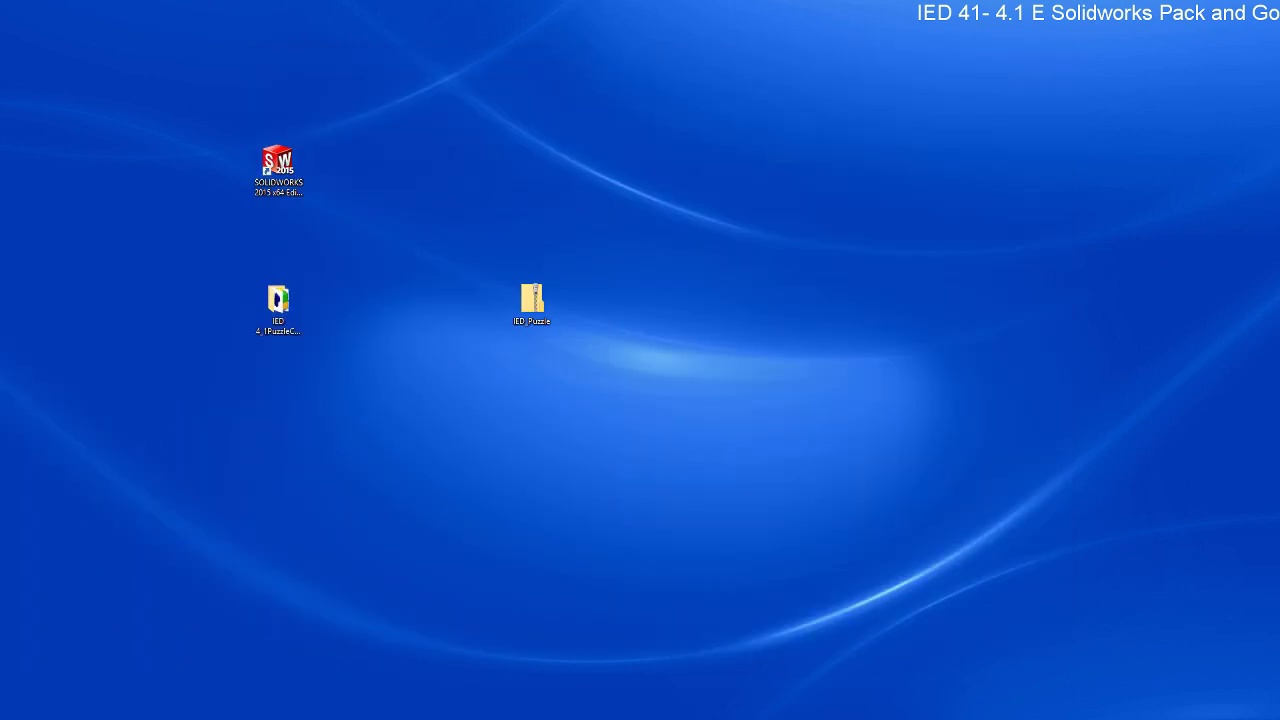
# - Switch back to SOLIDWORKS with Alt+Tab and zoom in on the puzzle cube
pyautogui.hotkey('alt', 'Tab')
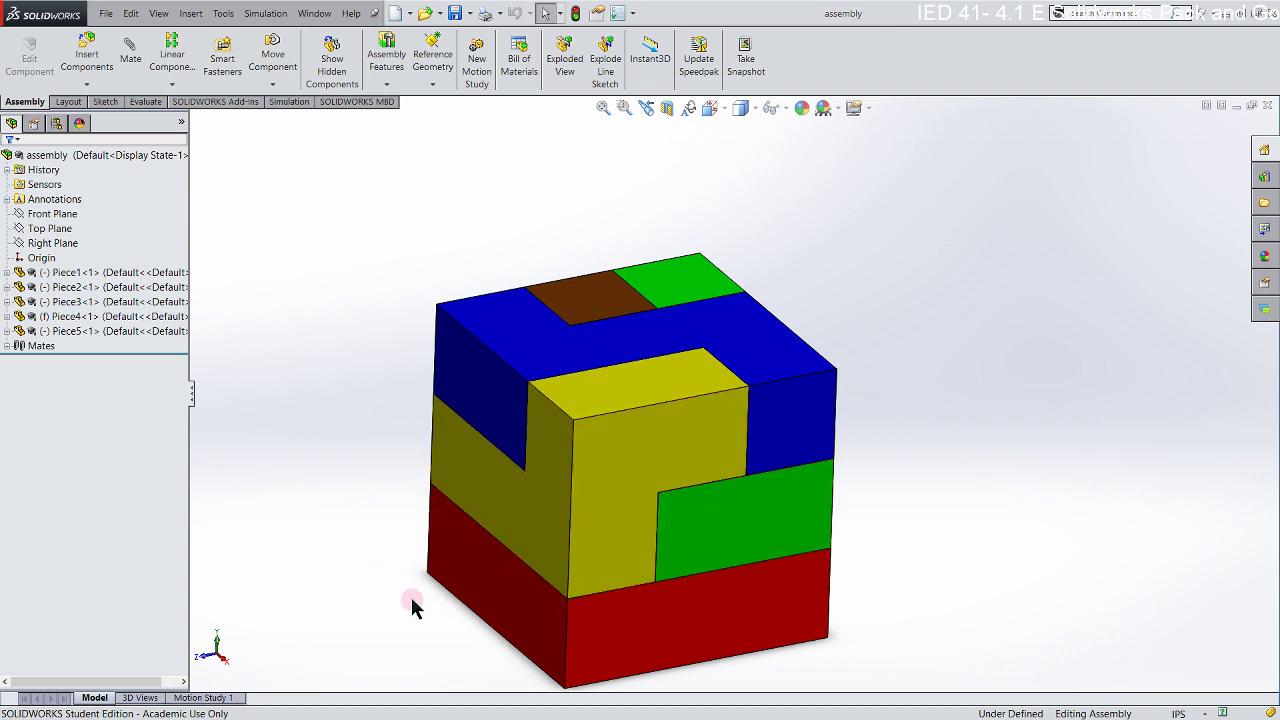
pyautogui.scroll(-2, 410, 594)
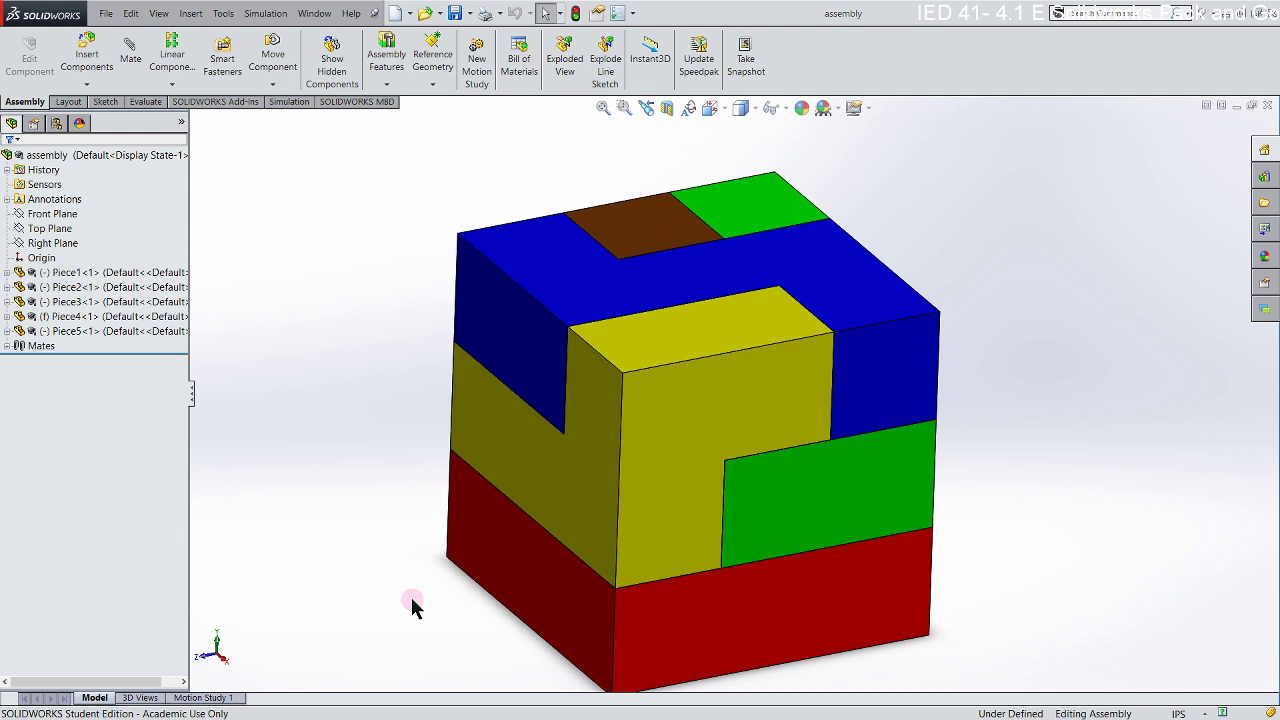